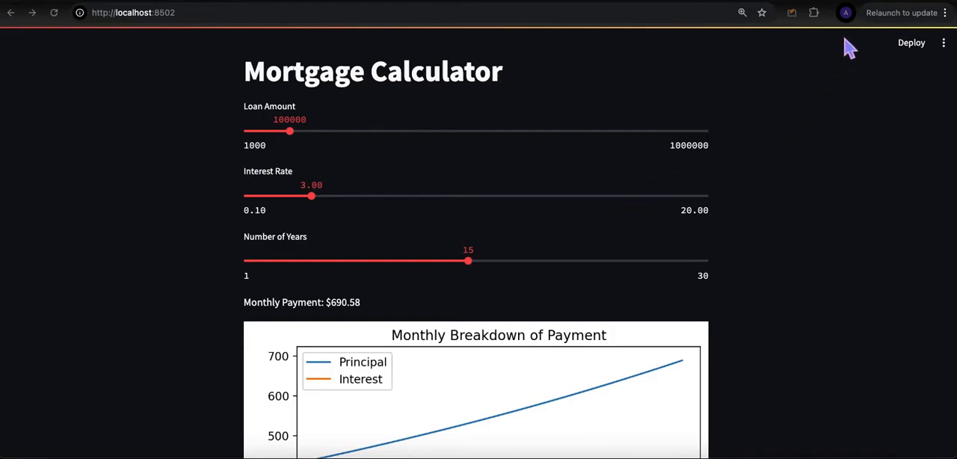
Step: Review the Google Cloud account and project prerequisites in cloudrun_requirements.pdf
{"action": "left_click", "coordinate": [854, 1]}
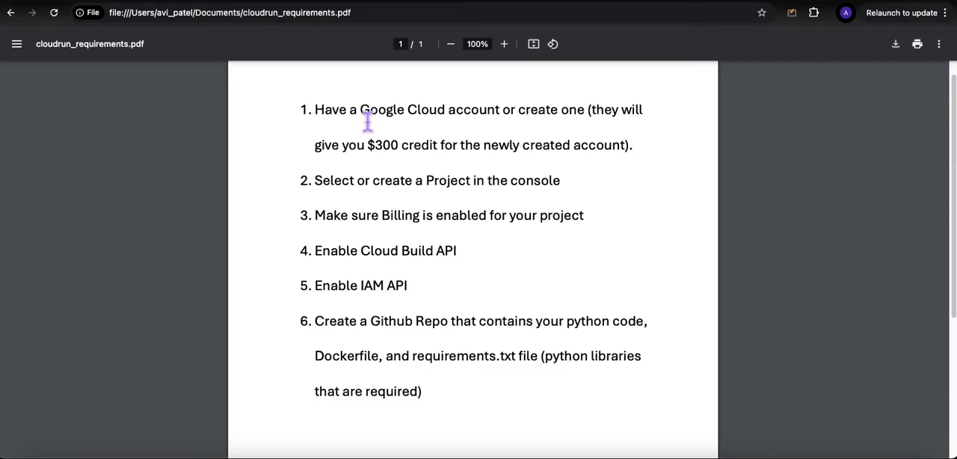
{"action": "left_click_drag", "start_coordinate": [350, 120], "coordinate": [557, 149]}
{"action": "left_click", "coordinate": [492, 123]}
{"action": "scroll", "coordinate": [444, 194], "scroll_direction": "down", "scroll_amount": 2}
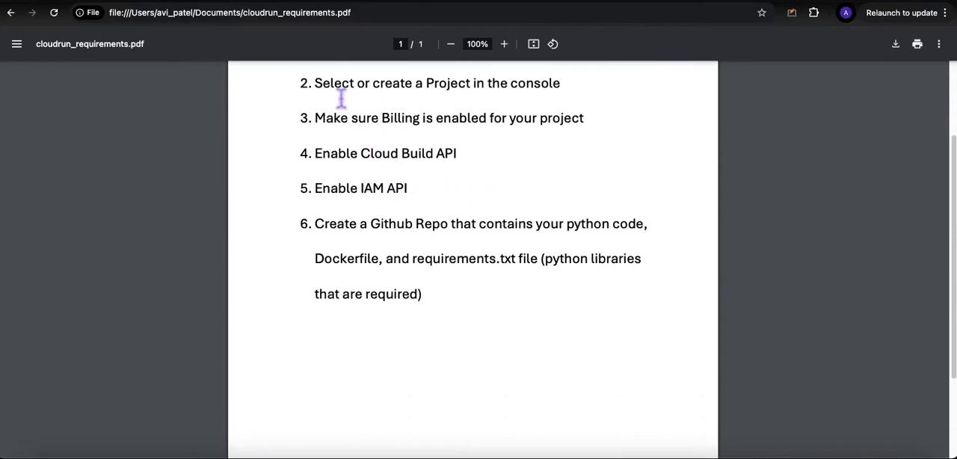
{"action": "scroll", "coordinate": [413, 144], "scroll_direction": "down", "scroll_amount": 1}
{"action": "scroll", "coordinate": [442, 143], "scroll_direction": "up", "scroll_amount": 4}
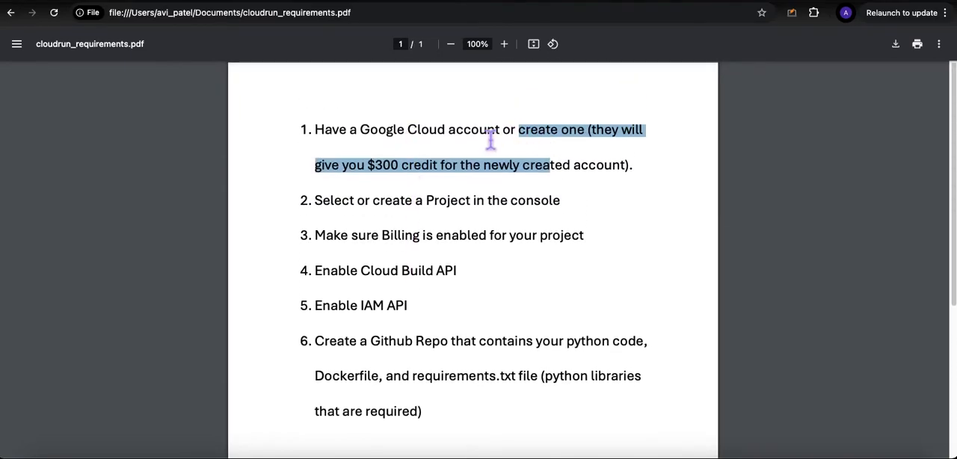
{"action": "left_click", "coordinate": [465, 156]}
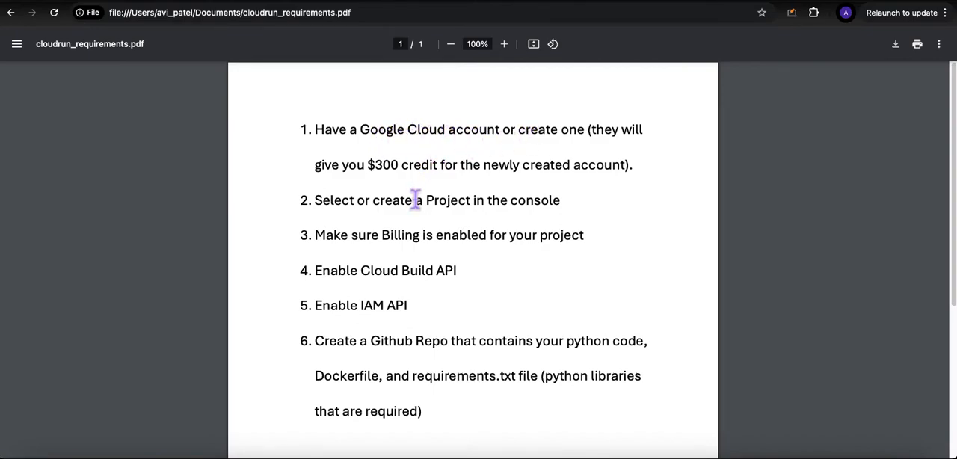
{"action": "double_click", "coordinate": [378, 166]}
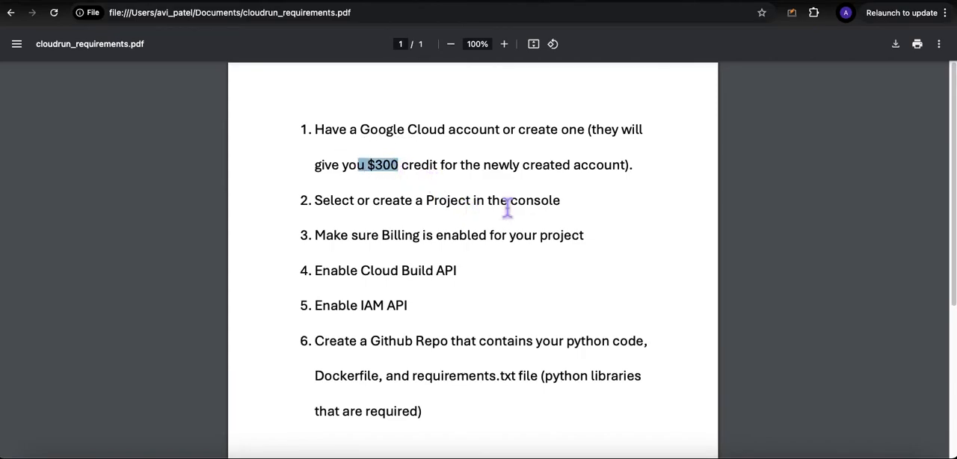
{"action": "left_click_drag", "start_coordinate": [953, 164], "coordinate": [951, 203]}
{"action": "left_click_drag", "start_coordinate": [373, 145], "coordinate": [470, 152]}
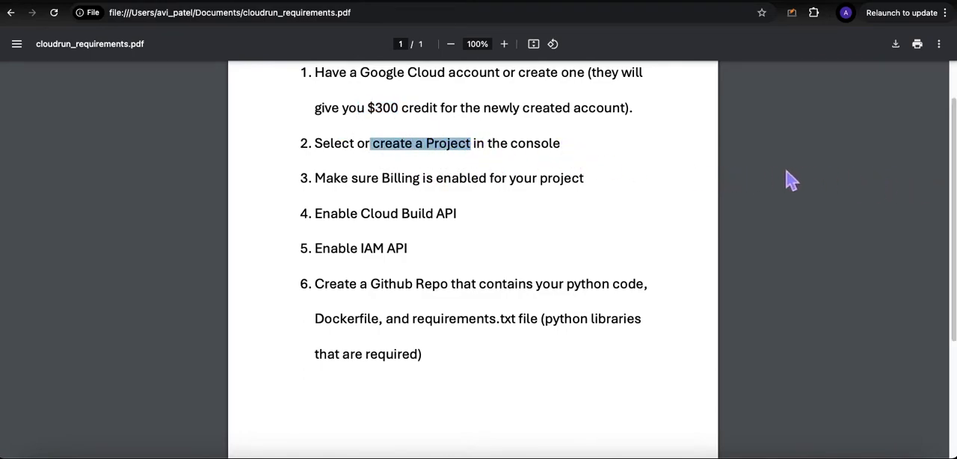
Step: Examine the billing, Cloud Build API, IAM API and GitHub repository requirements in the rest of the PDF list
{"action": "left_click_drag", "start_coordinate": [335, 187], "coordinate": [469, 187]}
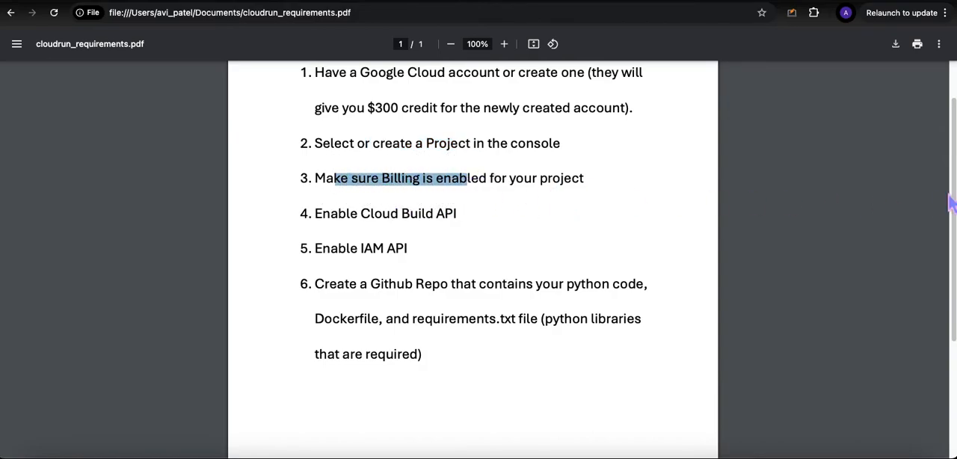
{"action": "left_click_drag", "start_coordinate": [951, 192], "coordinate": [949, 206]}
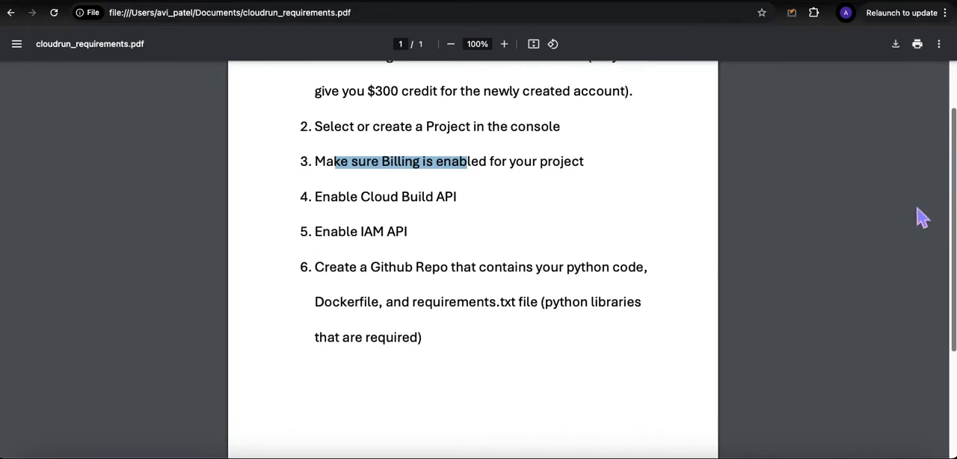
{"action": "left_click_drag", "start_coordinate": [316, 200], "coordinate": [467, 217]}
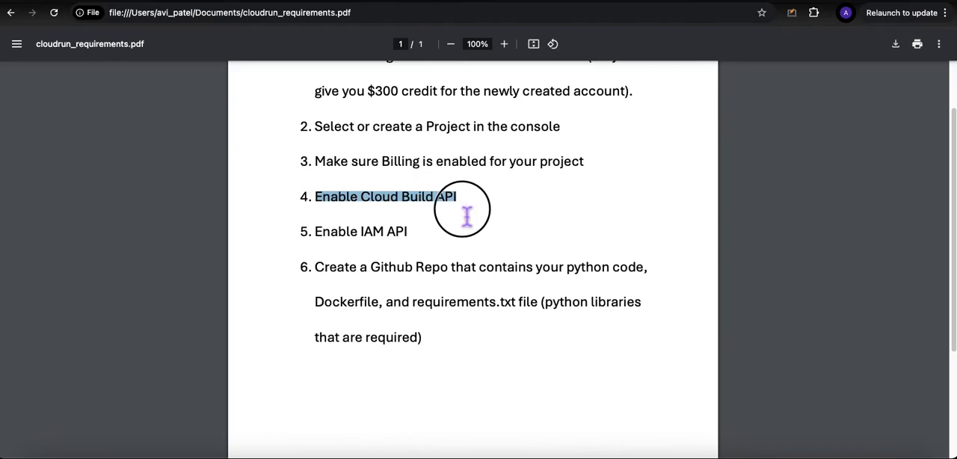
{"action": "left_click", "coordinate": [362, 207]}
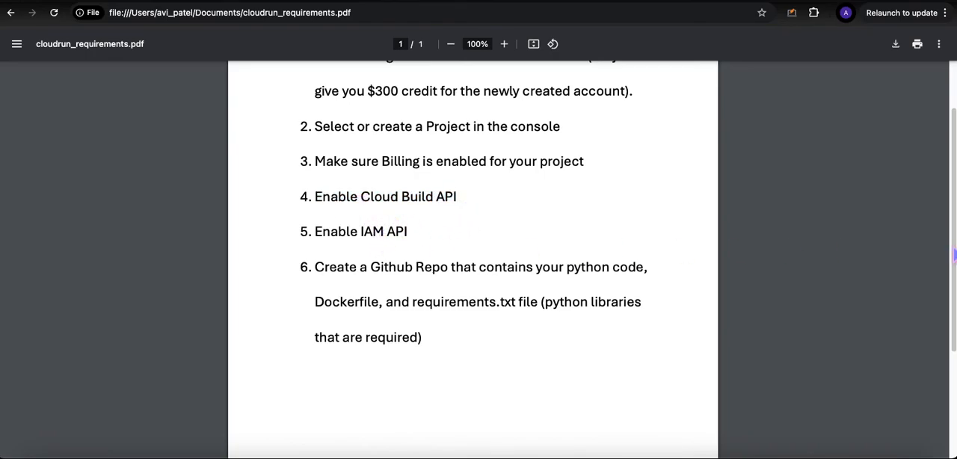
{"action": "scroll", "coordinate": [955, 255], "scroll_direction": "down", "scroll_amount": 1}
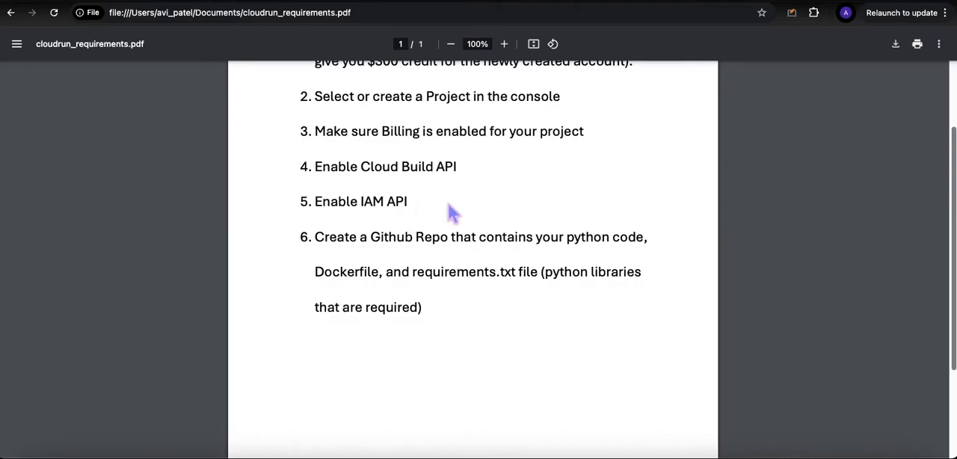
{"action": "scroll", "coordinate": [376, 240], "scroll_direction": "down", "scroll_amount": 2}
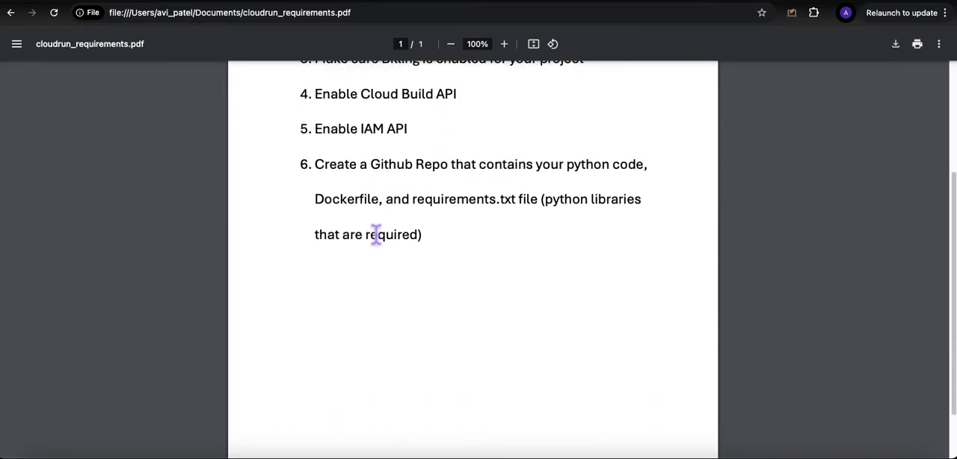
{"action": "left_click_drag", "start_coordinate": [320, 170], "coordinate": [602, 174]}
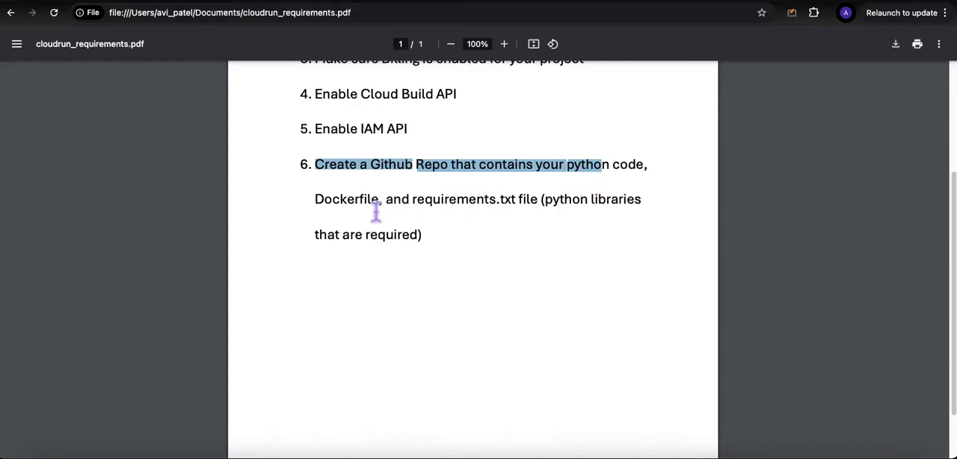
{"action": "left_click_drag", "start_coordinate": [317, 199], "coordinate": [513, 216]}
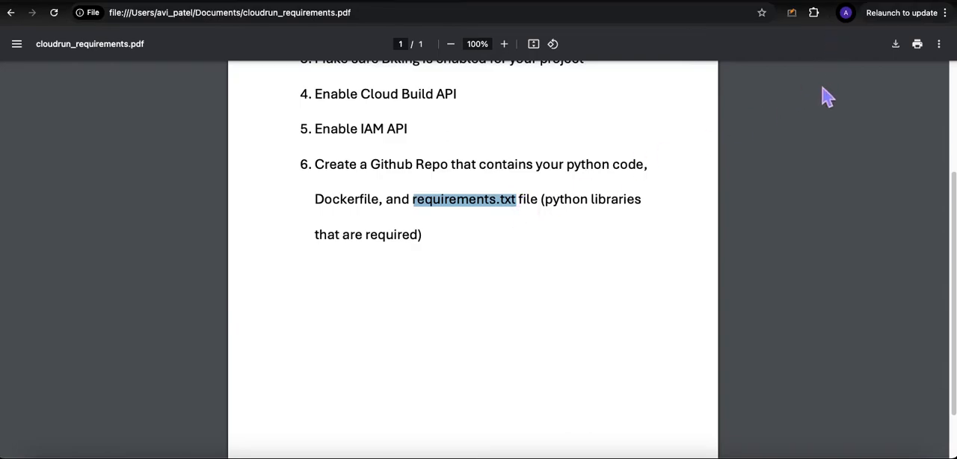
Step: Switch to the cloudrun_demo repository on GitHub and review the mortgage calculator code in app.py
{"action": "left_click", "coordinate": [841, 8]}
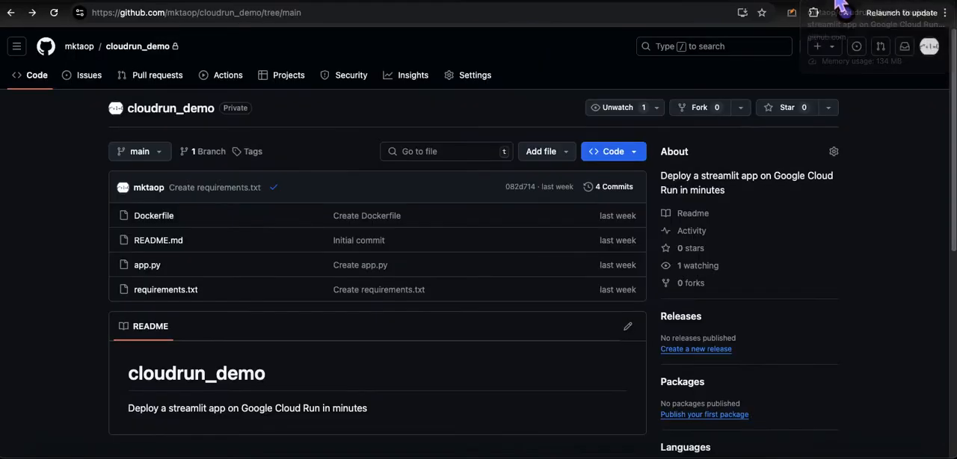
{"action": "left_click", "coordinate": [212, 271]}
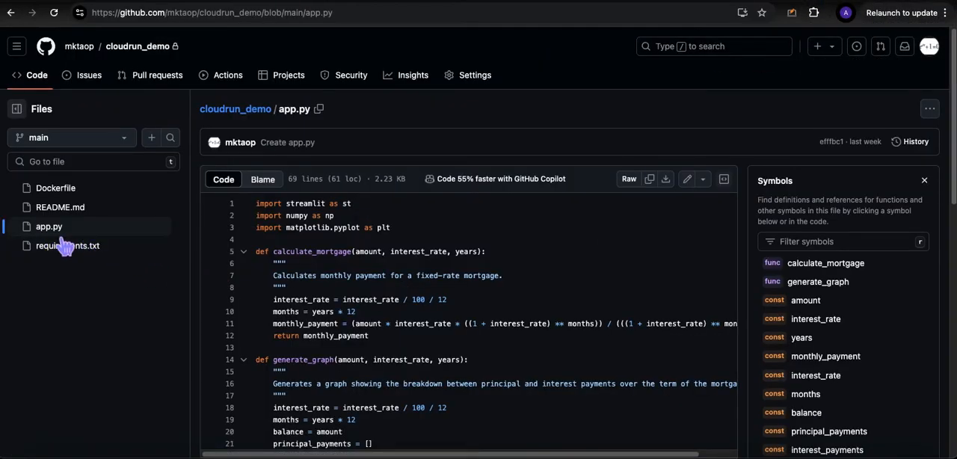
{"action": "scroll", "coordinate": [288, 254], "scroll_direction": "down", "scroll_amount": 3}
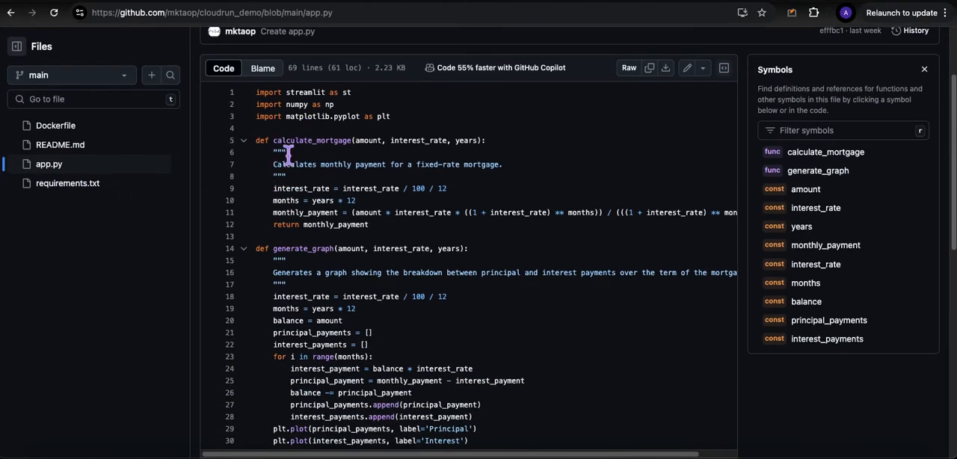
{"action": "scroll", "coordinate": [277, 194], "scroll_direction": "up", "scroll_amount": 3}
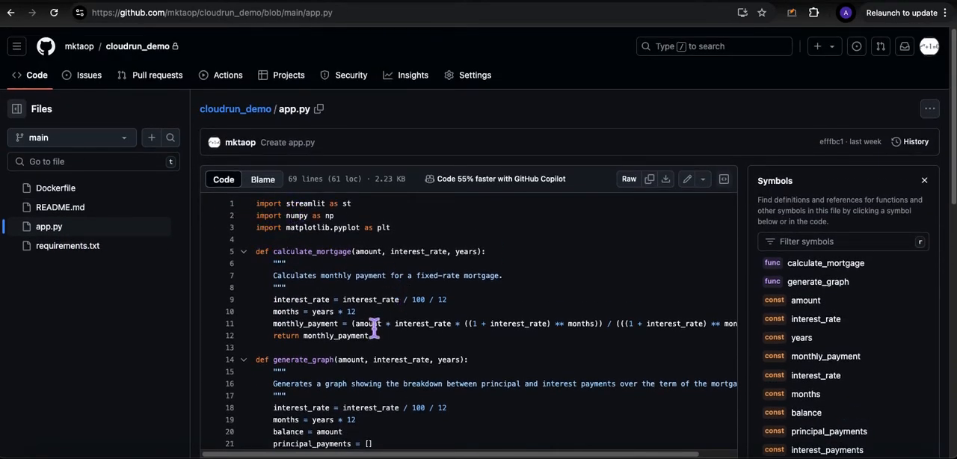
{"action": "scroll", "coordinate": [367, 352], "scroll_direction": "down", "scroll_amount": 3}
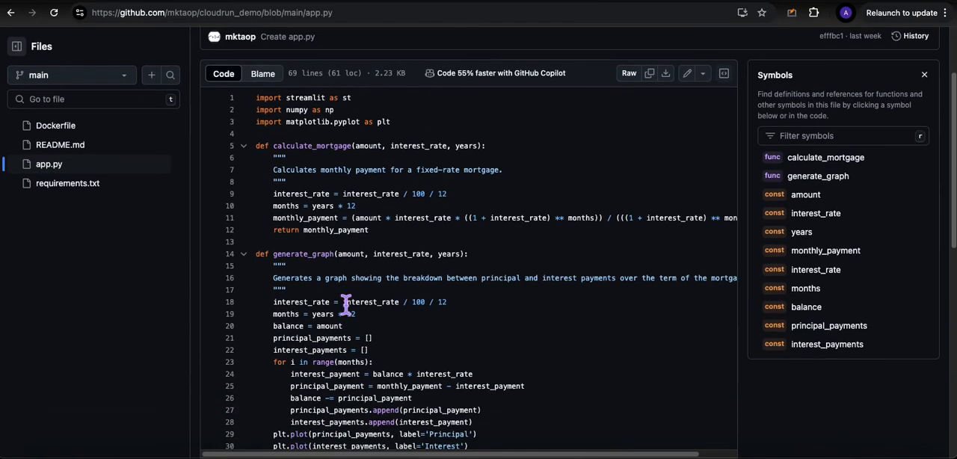
{"action": "scroll", "coordinate": [299, 299], "scroll_direction": "up", "scroll_amount": 3}
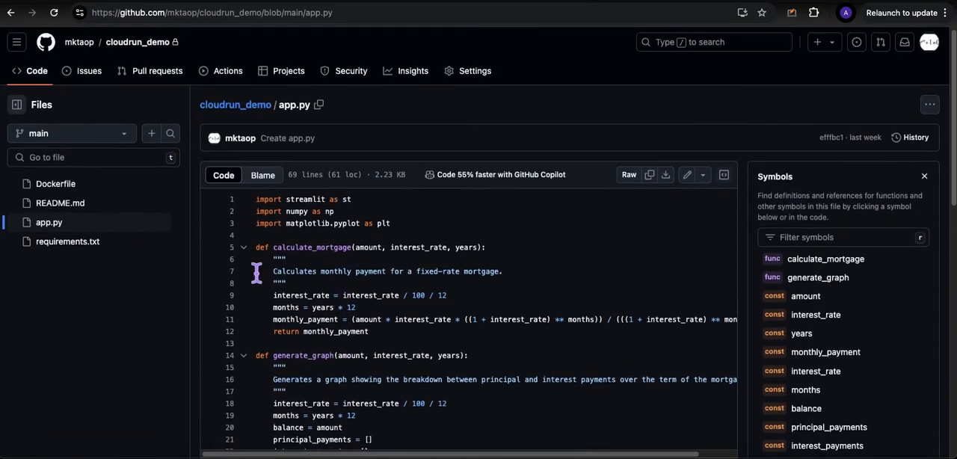
Step: Review the repository's Dockerfile, including its entrypoint line, and open requirements.txt to check the required Python libraries
{"action": "left_click", "coordinate": [71, 184]}
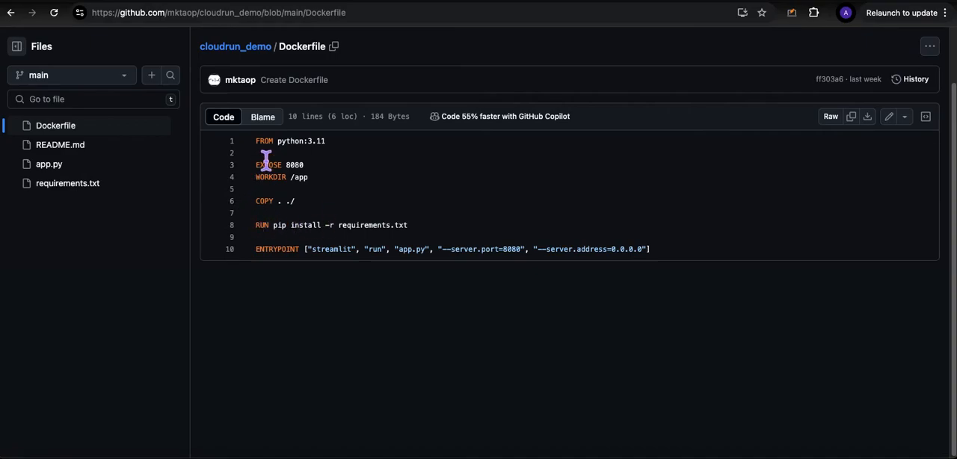
{"action": "left_click_drag", "start_coordinate": [256, 142], "coordinate": [677, 260]}
{"action": "left_click", "coordinate": [677, 261]}
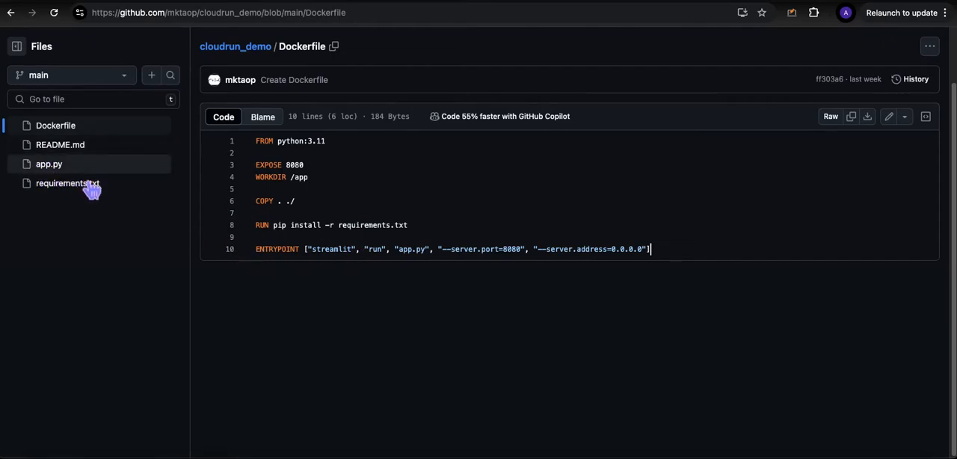
{"action": "left_click", "coordinate": [410, 252]}
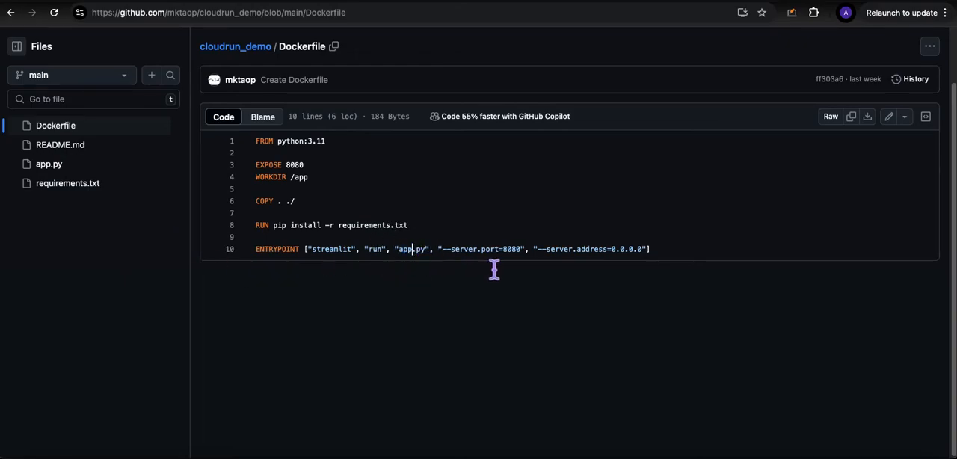
{"action": "left_click", "coordinate": [84, 187]}
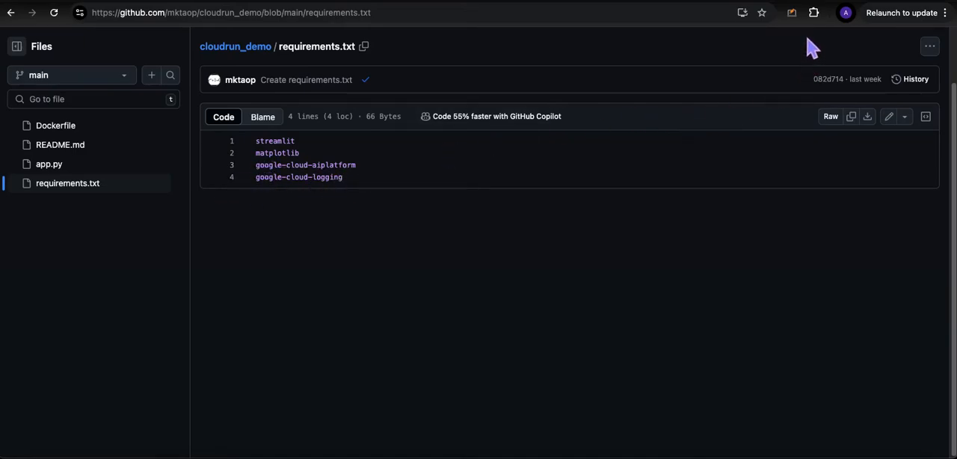
Step: Switch to Cloud Run in the Google Cloud console and start a new container service that continuously deploys from a GitHub repository
{"action": "left_click", "coordinate": [815, 4]}
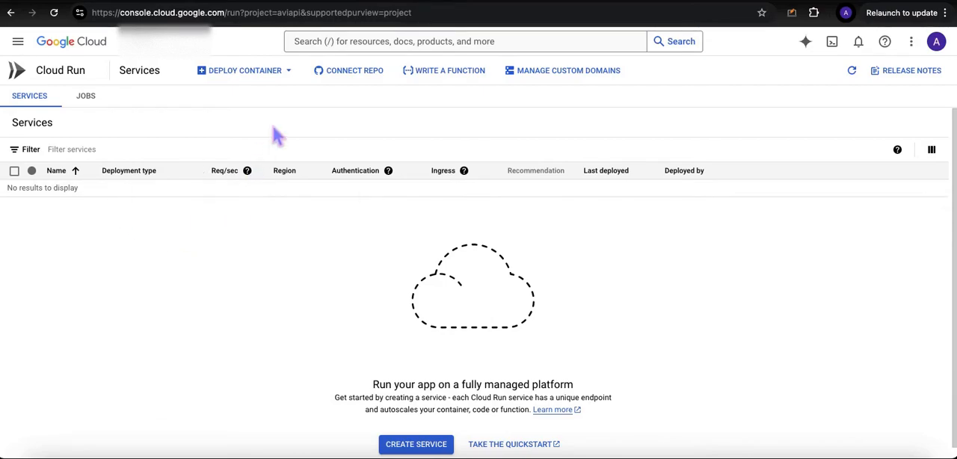
{"action": "left_click", "coordinate": [880, 1]}
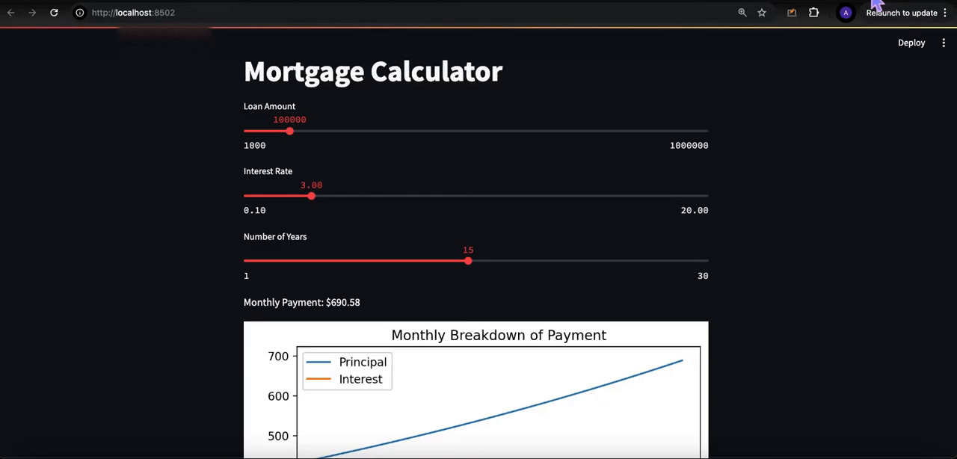
{"action": "left_click", "coordinate": [818, 3]}
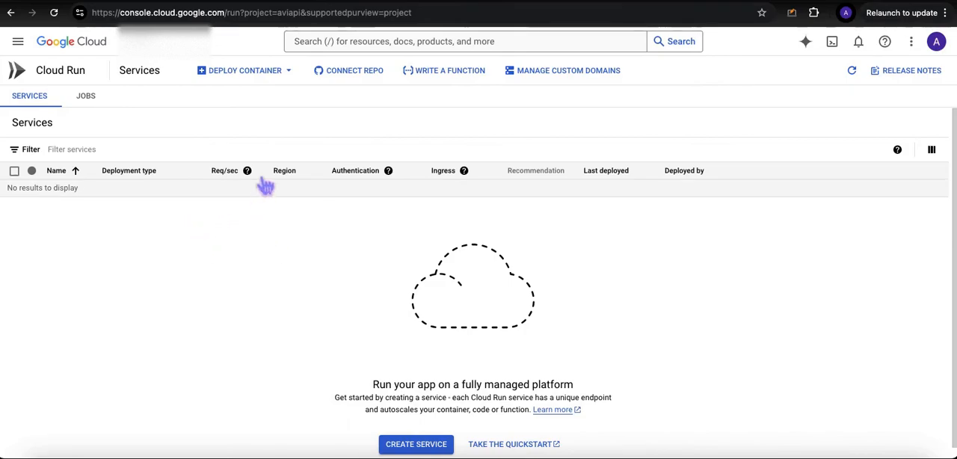
{"action": "left_click", "coordinate": [260, 75]}
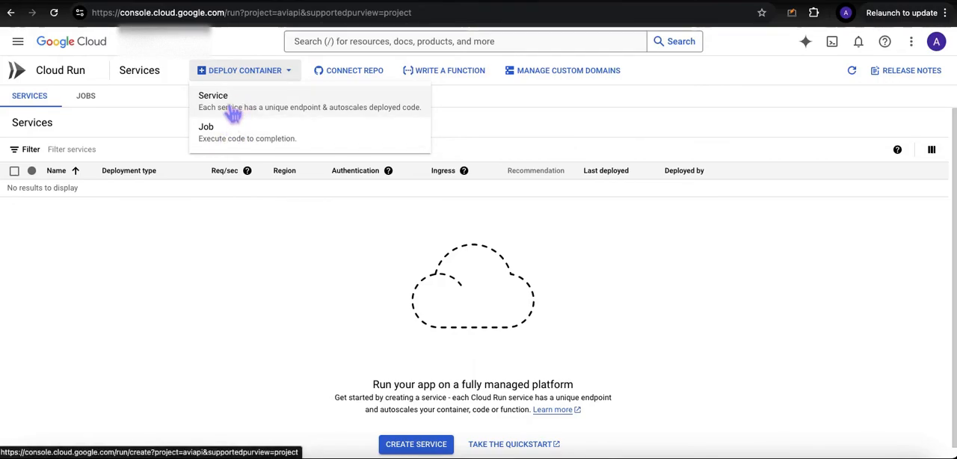
{"action": "left_click", "coordinate": [231, 113]}
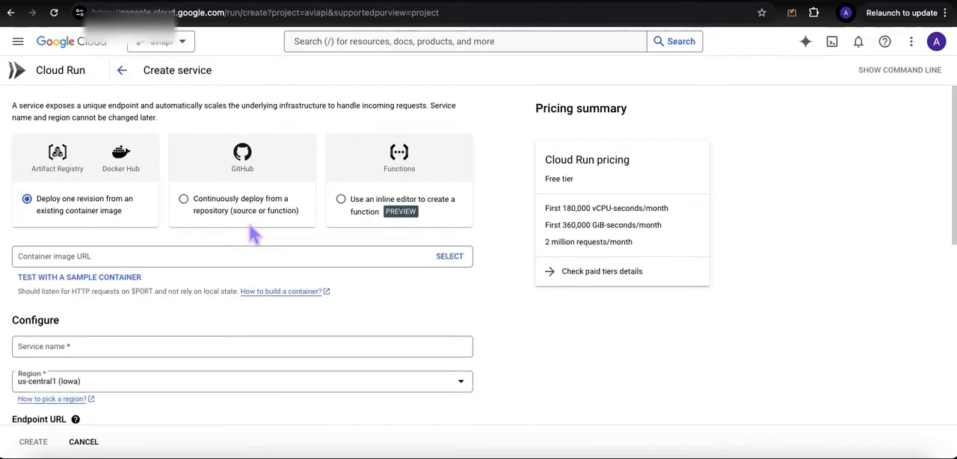
{"action": "left_click", "coordinate": [196, 213]}
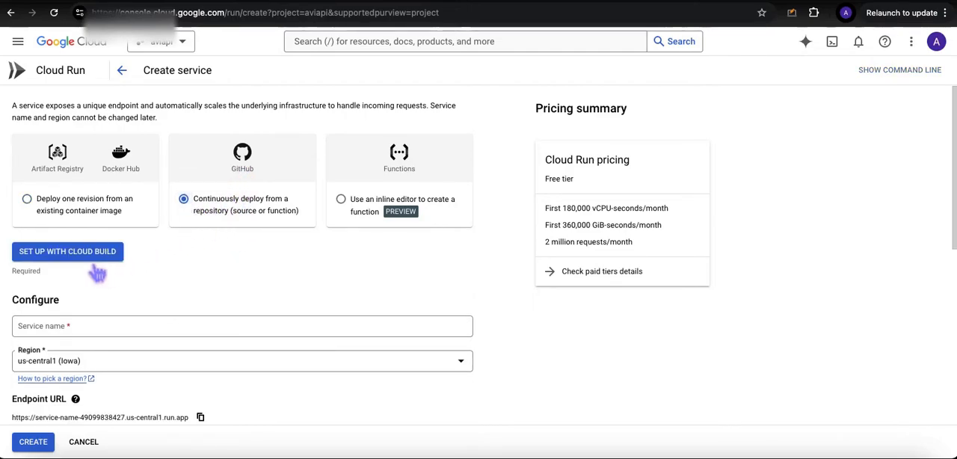
Step: Begin the Cloud Build setup for the service and choose the gemini_mtgcalc repository as its source
{"action": "left_click", "coordinate": [67, 265]}
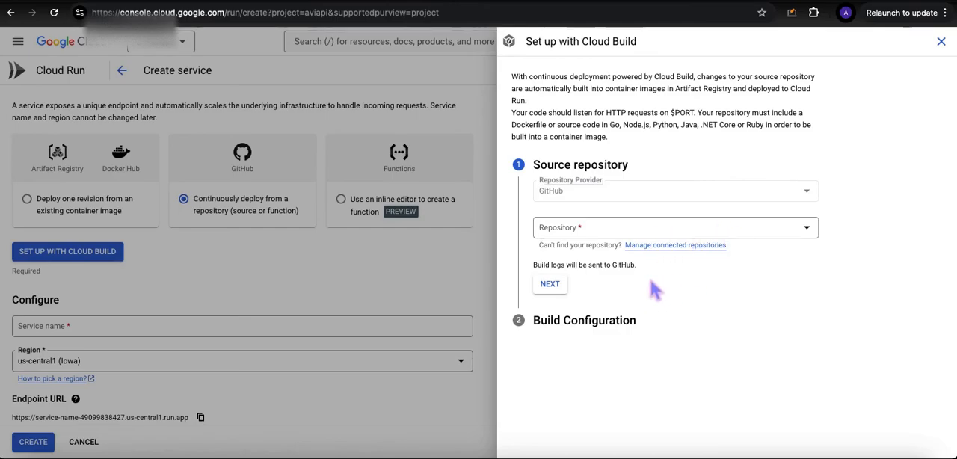
{"action": "left_click", "coordinate": [812, 235]}
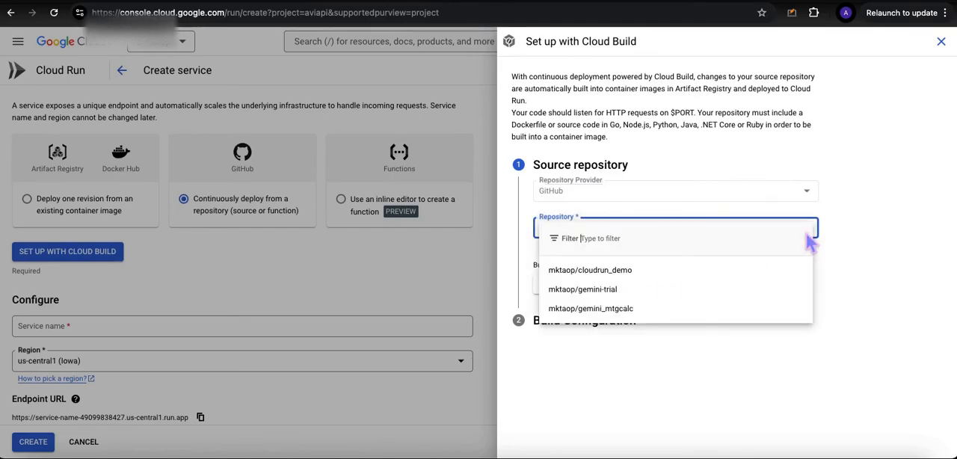
{"action": "left_click", "coordinate": [626, 308]}
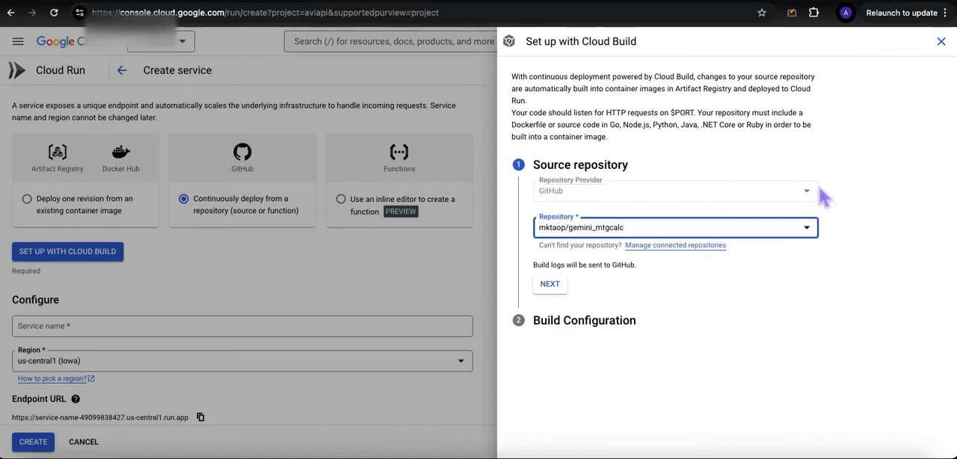
Step: Check the repository name on GitHub, then switch the Cloud Build source repository to cloudrun_demo and continue to the build configuration
{"action": "left_click", "coordinate": [879, 6]}
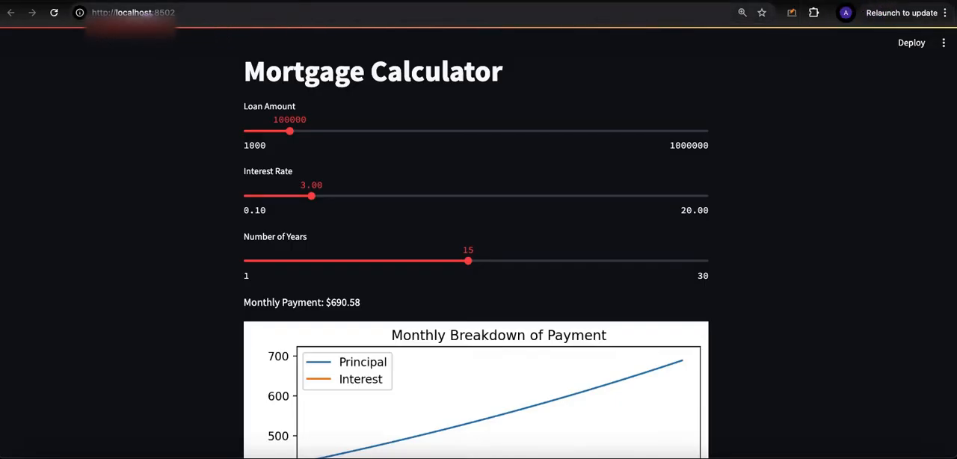
{"action": "left_click", "coordinate": [834, 4]}
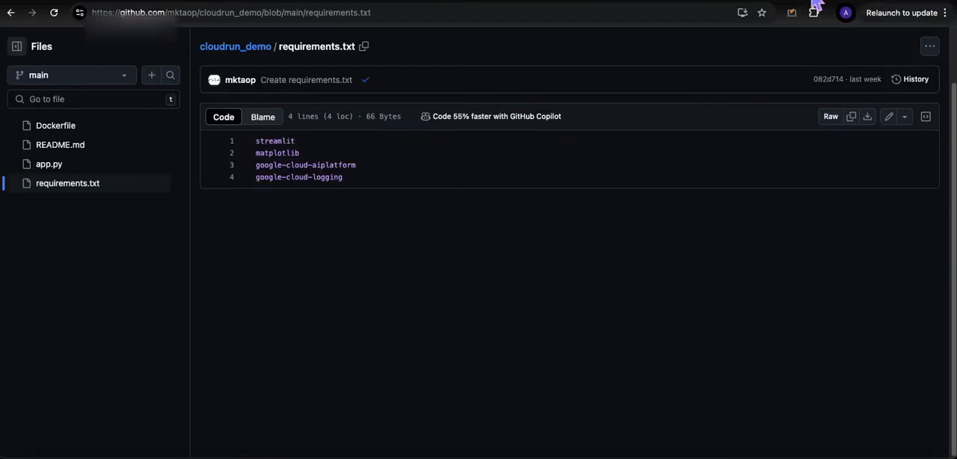
{"action": "left_click", "coordinate": [815, 6]}
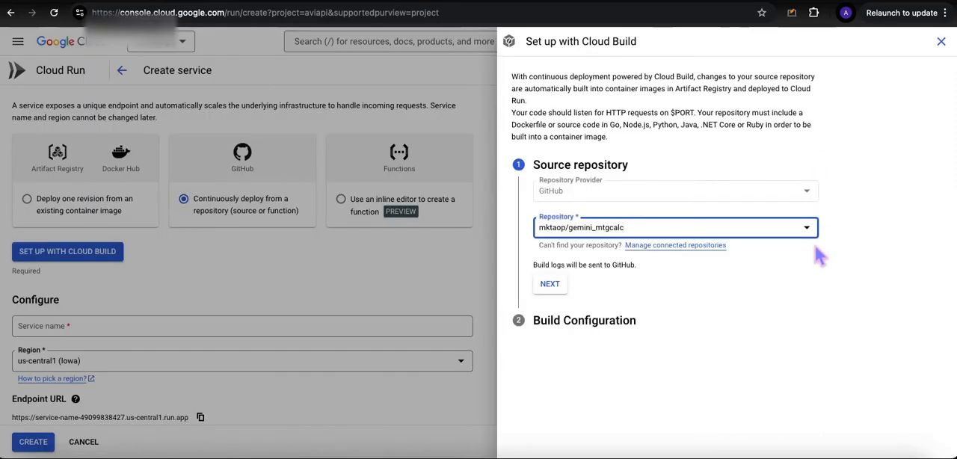
{"action": "left_click", "coordinate": [809, 229]}
{"action": "left_click", "coordinate": [670, 273]}
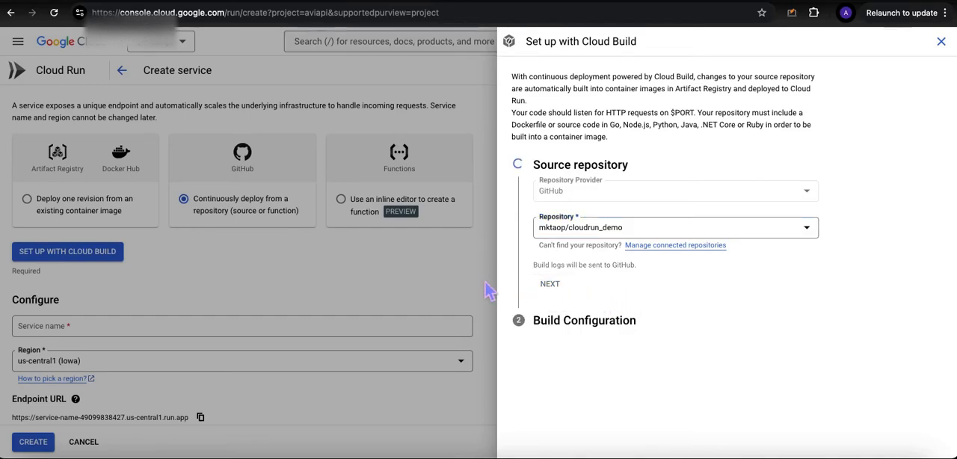
{"action": "left_click", "coordinate": [549, 285]}
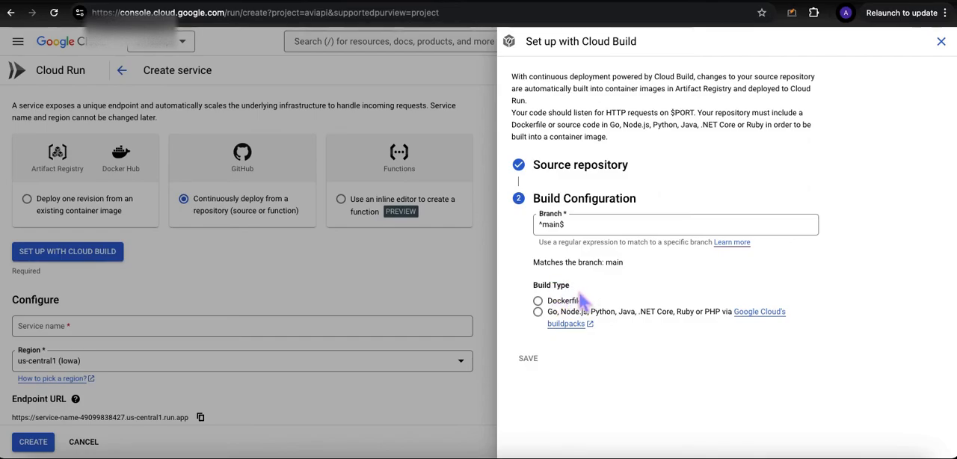
Step: Choose the Dockerfile build type for the main branch and save the Cloud Build setup
{"action": "left_click", "coordinate": [538, 301]}
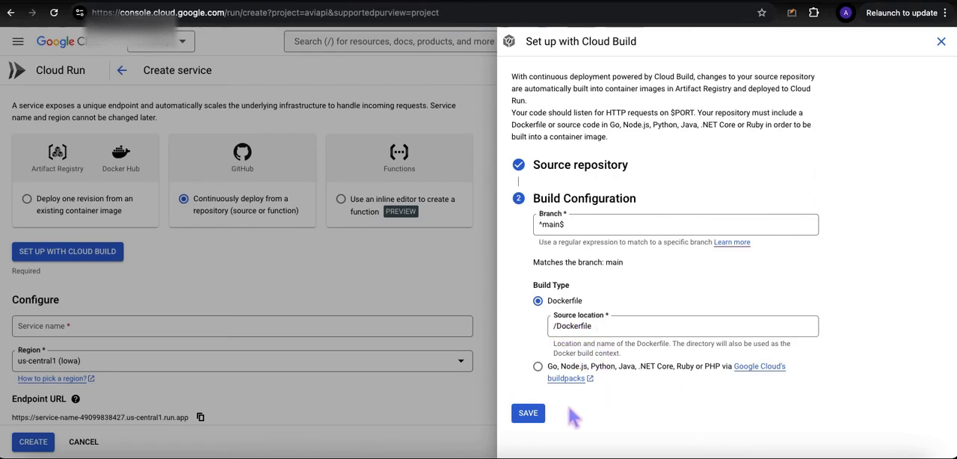
{"action": "left_click", "coordinate": [534, 417]}
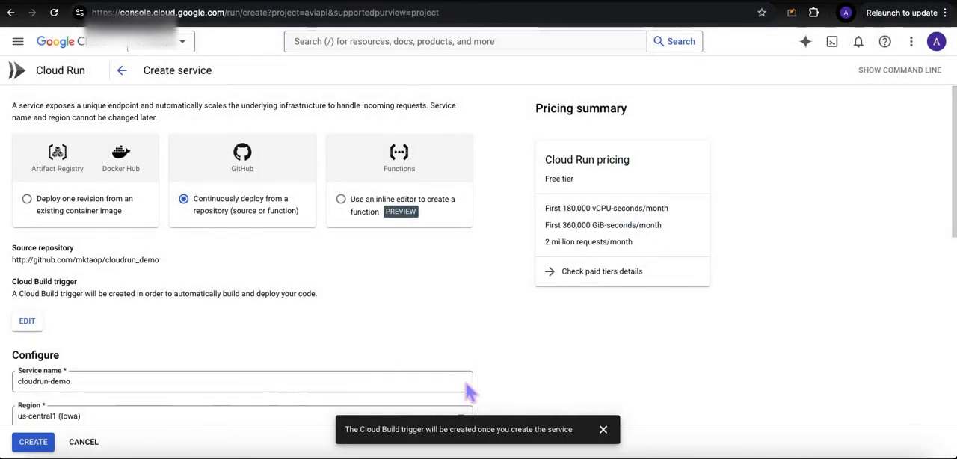
{"action": "left_click", "coordinate": [602, 429]}
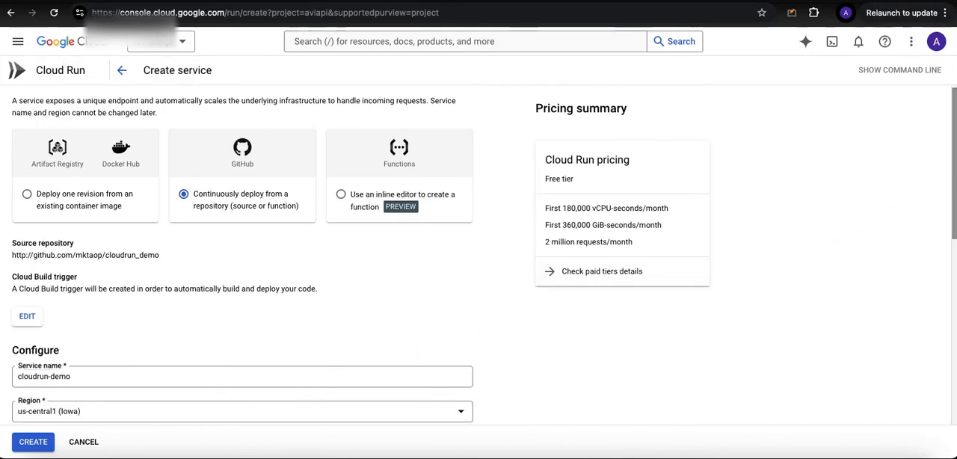
Step: Name the Cloud Run service mortgate-calculator, with a hyphen between the words
{"action": "scroll", "coordinate": [946, 203], "scroll_direction": "down", "scroll_amount": 3}
{"action": "left_click_drag", "start_coordinate": [82, 227], "coordinate": [11, 232]}
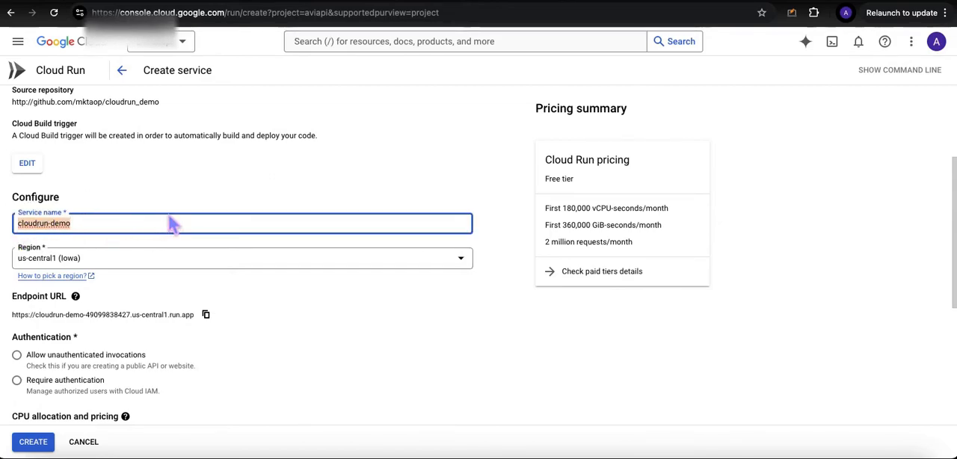
{"action": "type", "text": "mortgate_"}
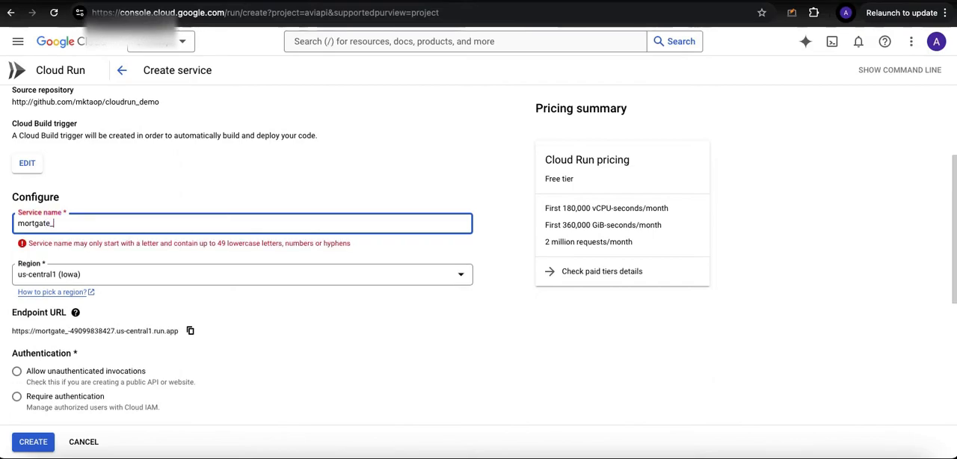
{"action": "type", "text": "calculator"}
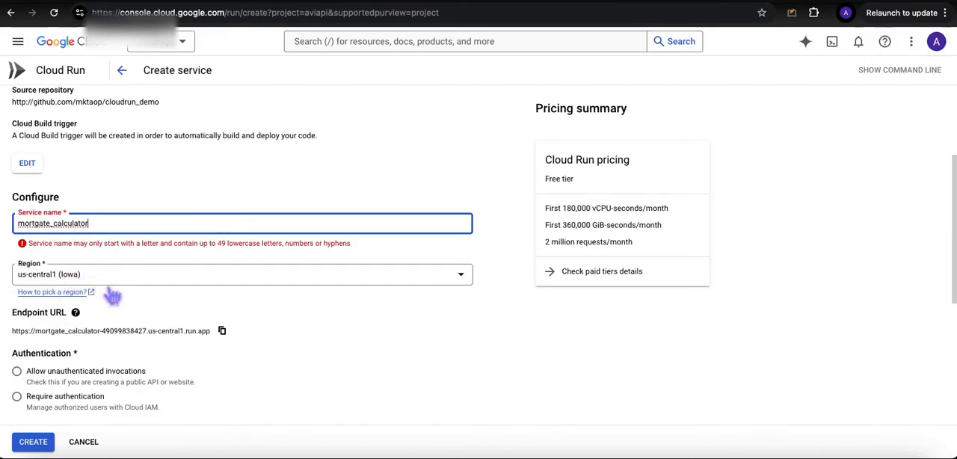
{"action": "left_click", "coordinate": [56, 230]}
{"action": "key", "text": "BackSpace"}
{"action": "type", "text": "-"}
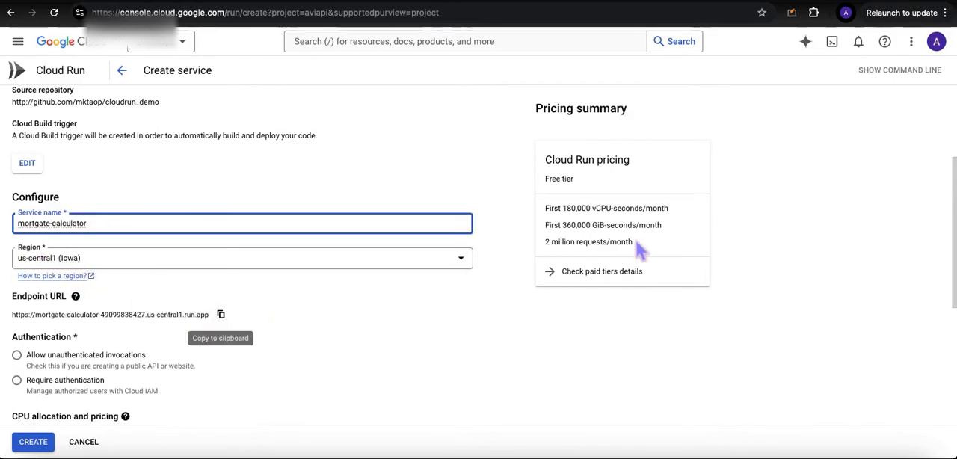
Step: Review the parts of the service's endpoint URL and set authentication to allow unauthenticated invocations
{"action": "scroll", "coordinate": [943, 208], "scroll_direction": "down", "scroll_amount": 3}
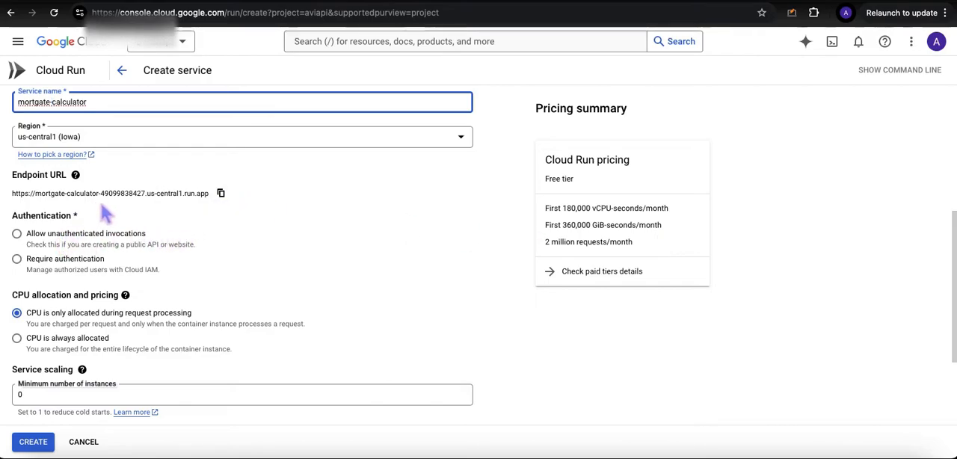
{"action": "scroll", "coordinate": [951, 217], "scroll_direction": "up", "scroll_amount": 1}
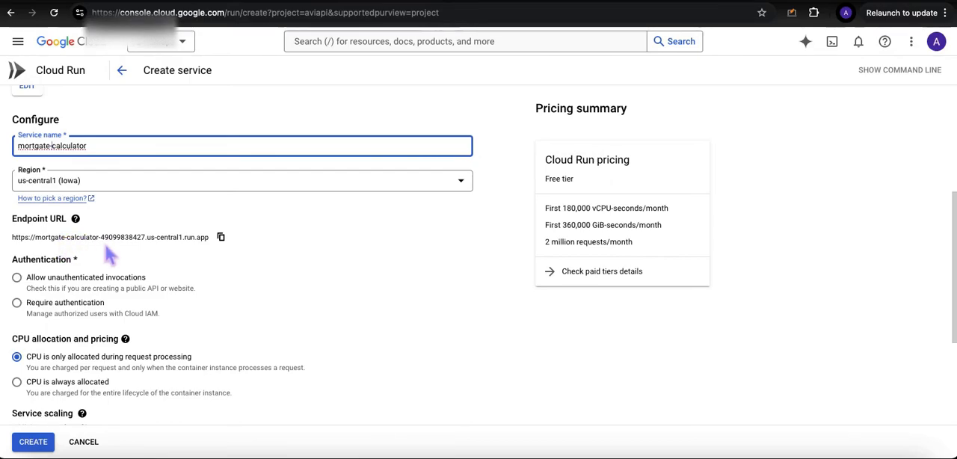
{"action": "left_click_drag", "start_coordinate": [101, 238], "coordinate": [140, 238]}
{"action": "left_click", "coordinate": [169, 248]}
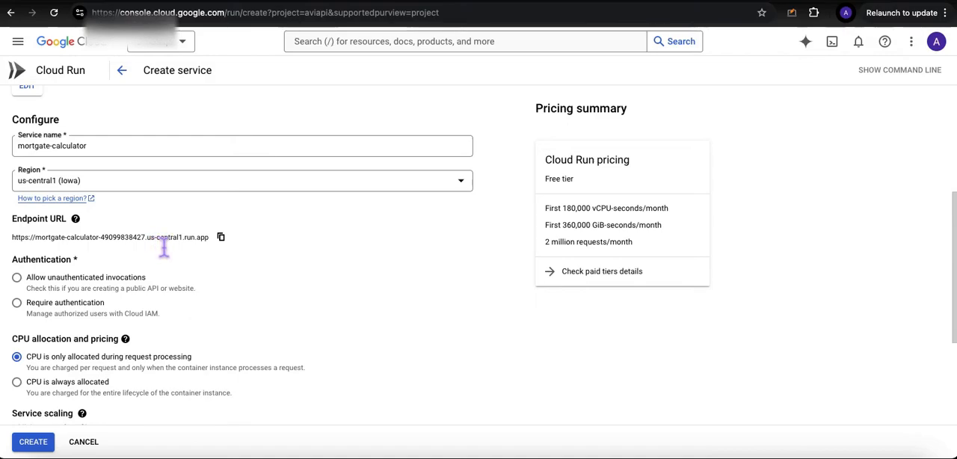
{"action": "left_click_drag", "start_coordinate": [184, 237], "coordinate": [205, 238]}
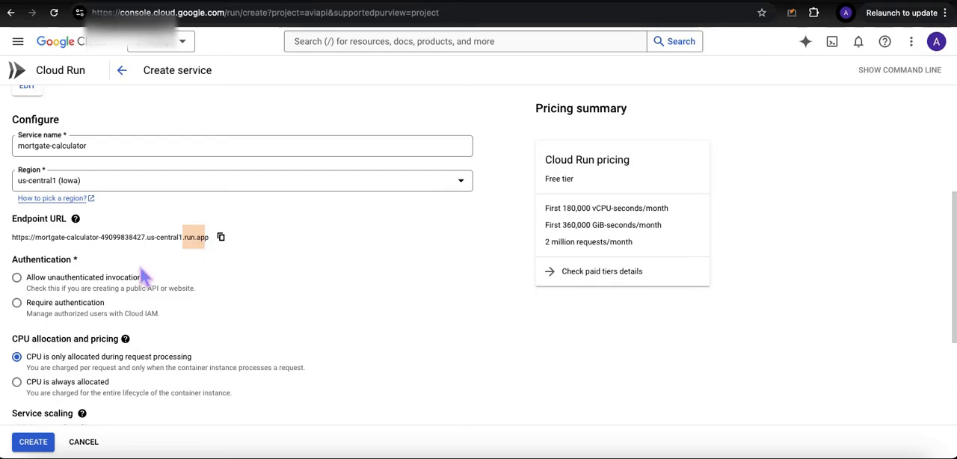
{"action": "left_click", "coordinate": [27, 284]}
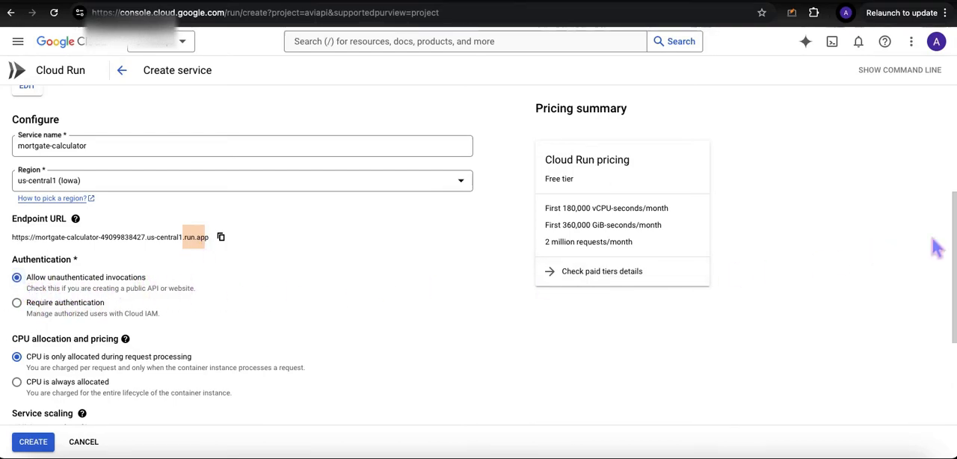
Step: Review the CPU allocation, scaling and ingress settings, keeping the defaults, and create the service
{"action": "scroll", "coordinate": [948, 251], "scroll_direction": "down", "scroll_amount": 1}
{"action": "scroll", "coordinate": [949, 247], "scroll_direction": "down", "scroll_amount": 3}
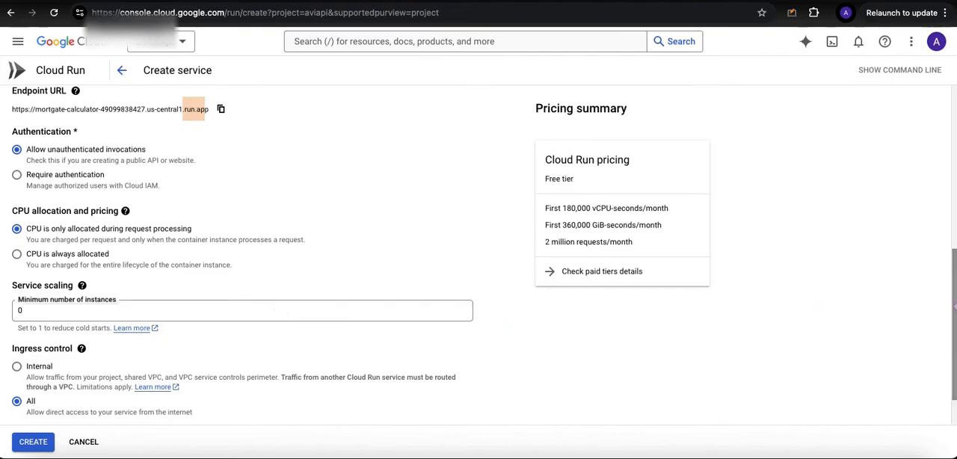
{"action": "scroll", "coordinate": [944, 348], "scroll_direction": "down", "scroll_amount": 3}
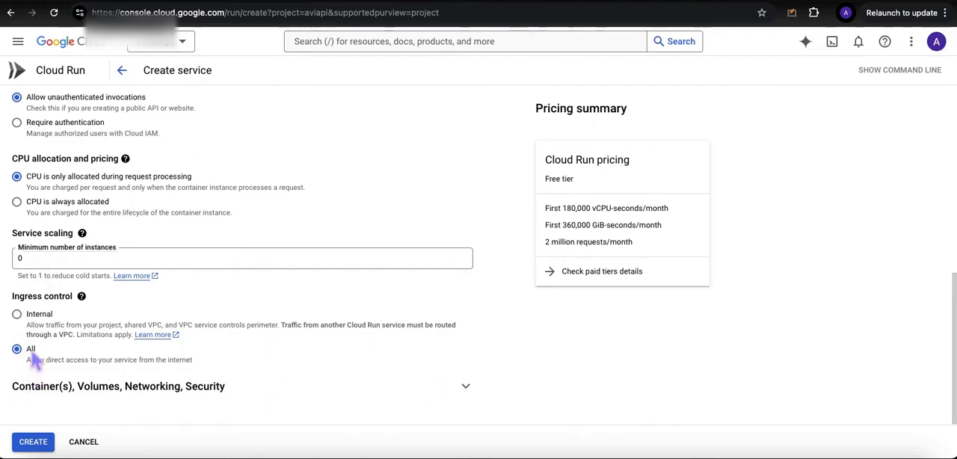
{"action": "left_click", "coordinate": [39, 441]}
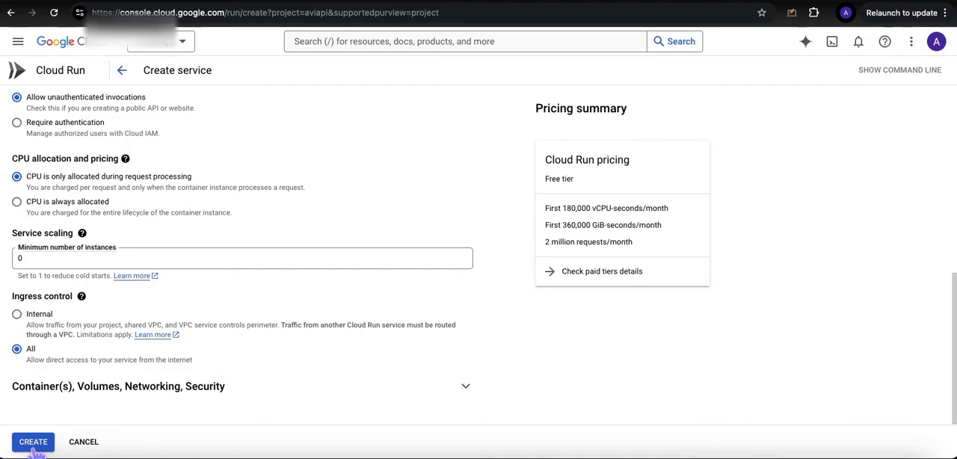
{"action": "left_click", "coordinate": [35, 447]}
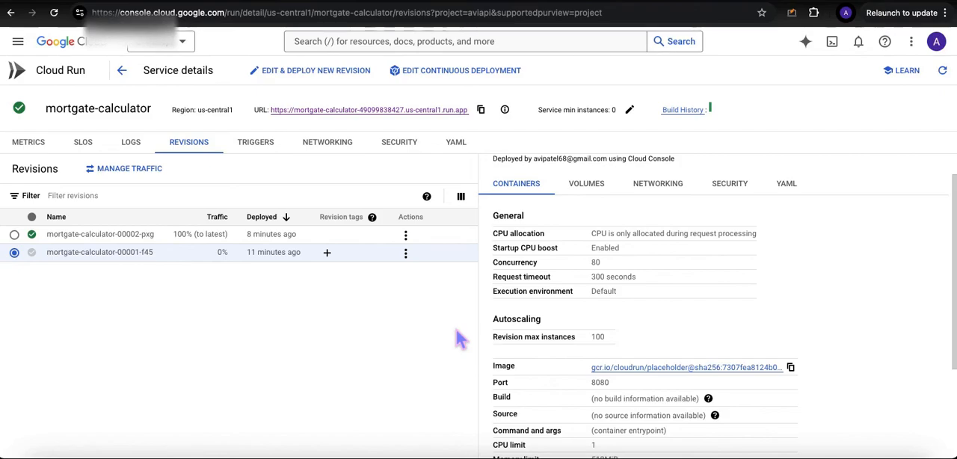
Step: Examine the deployed service's revisions and the container details of the first revision, including its CPU allocation
{"action": "mouse_move", "coordinate": [276, 254]}
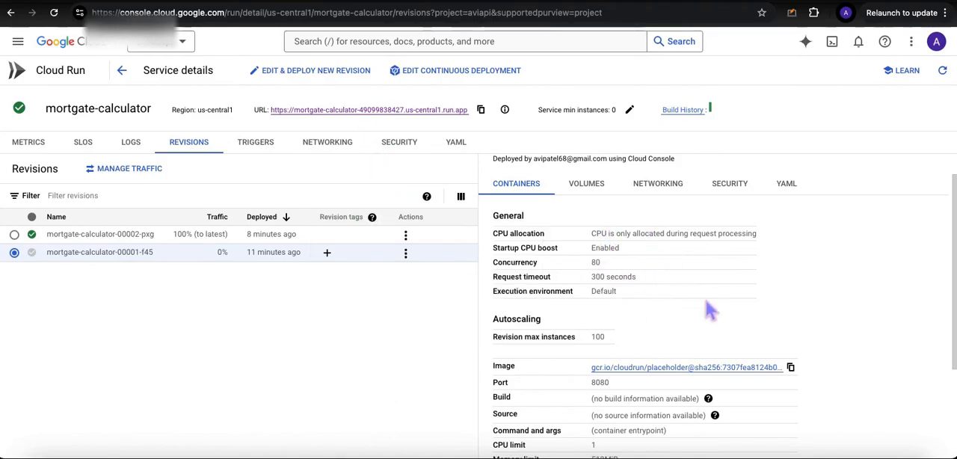
{"action": "scroll", "coordinate": [635, 299], "scroll_direction": "down", "scroll_amount": 1}
{"action": "scroll", "coordinate": [655, 270], "scroll_direction": "up", "scroll_amount": 1}
{"action": "scroll", "coordinate": [630, 214], "scroll_direction": "up", "scroll_amount": 1}
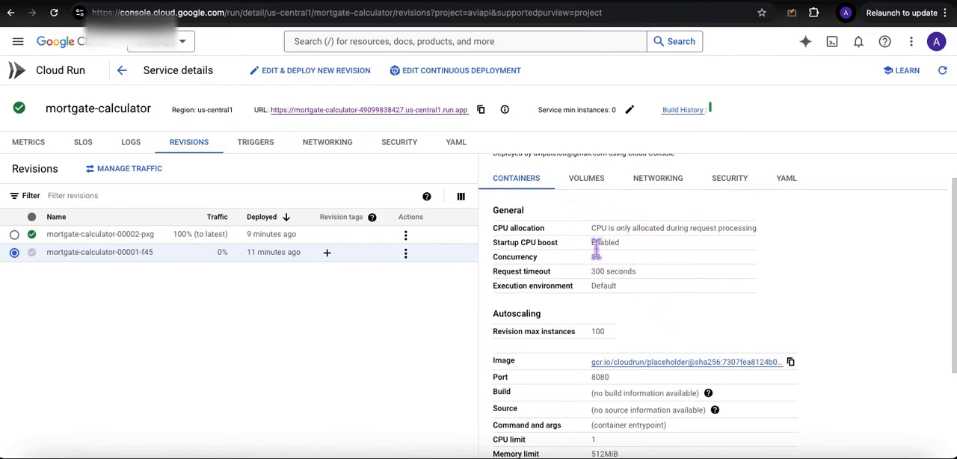
{"action": "left_click_drag", "start_coordinate": [591, 229], "coordinate": [759, 237]}
{"action": "left_click", "coordinate": [759, 237]}
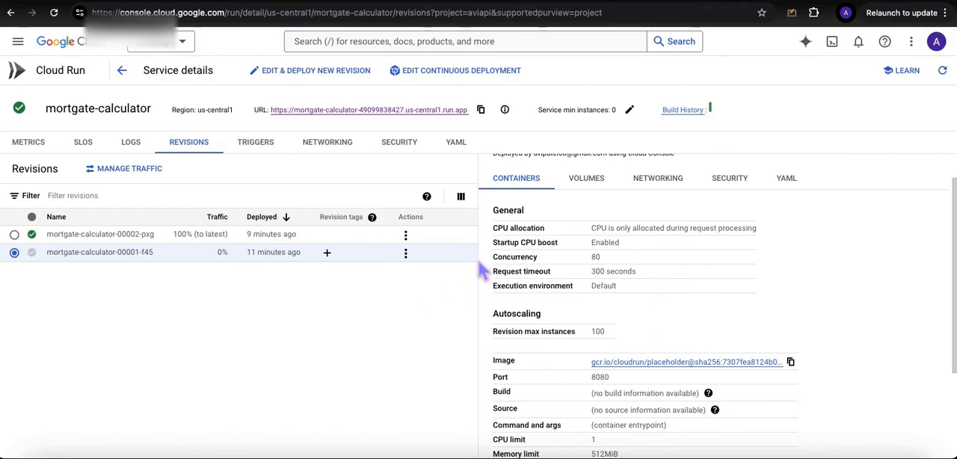
Step: Open the deployed mortgage calculator from its service URL and compare it with the version running on localhost:8502
{"action": "left_click", "coordinate": [374, 110]}
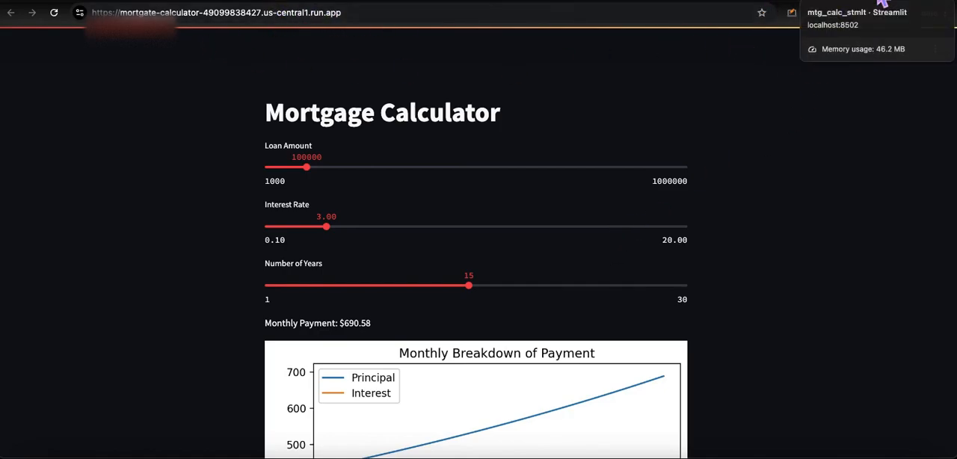
{"action": "left_click", "coordinate": [883, 6]}
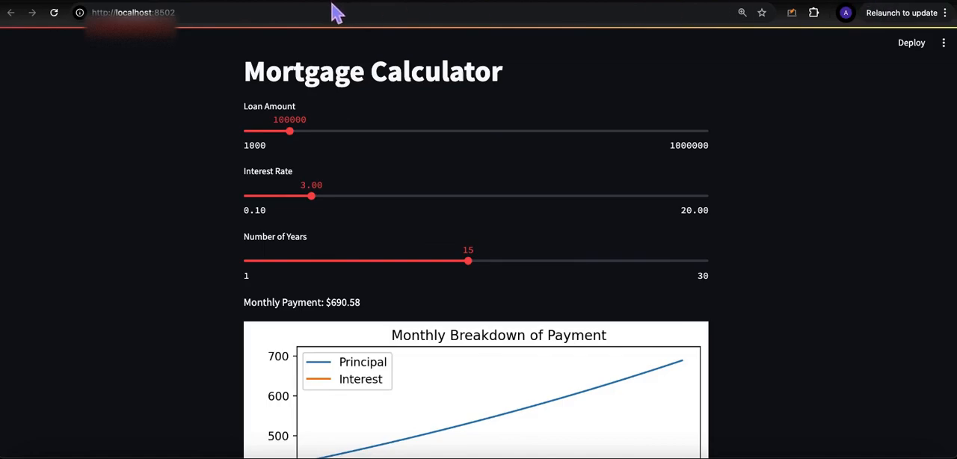
{"action": "left_click", "coordinate": [213, 18]}
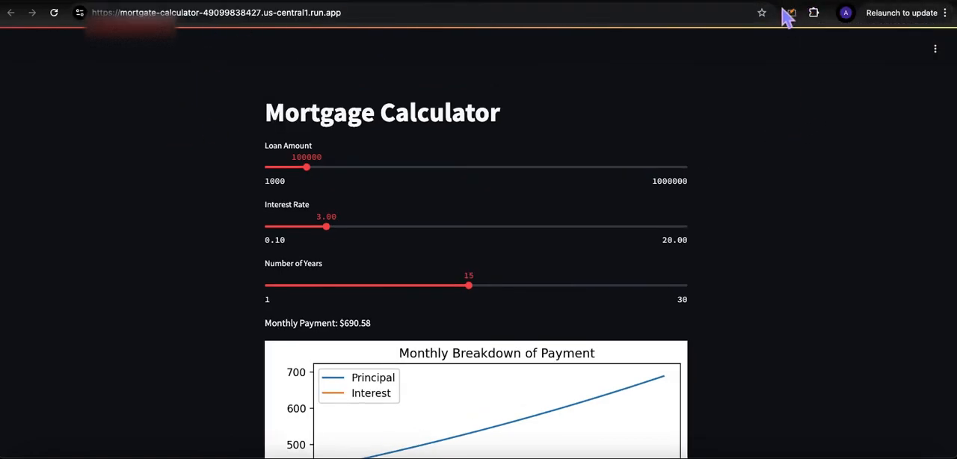
{"action": "left_click", "coordinate": [366, 13]}
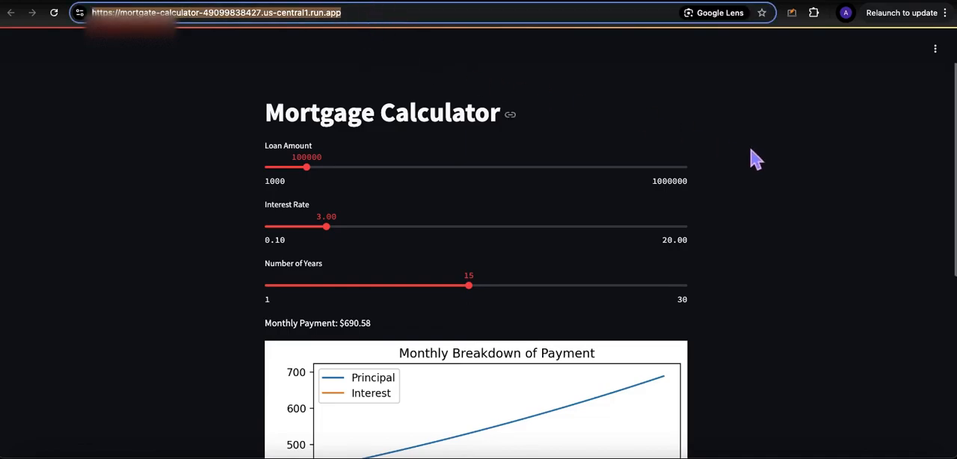